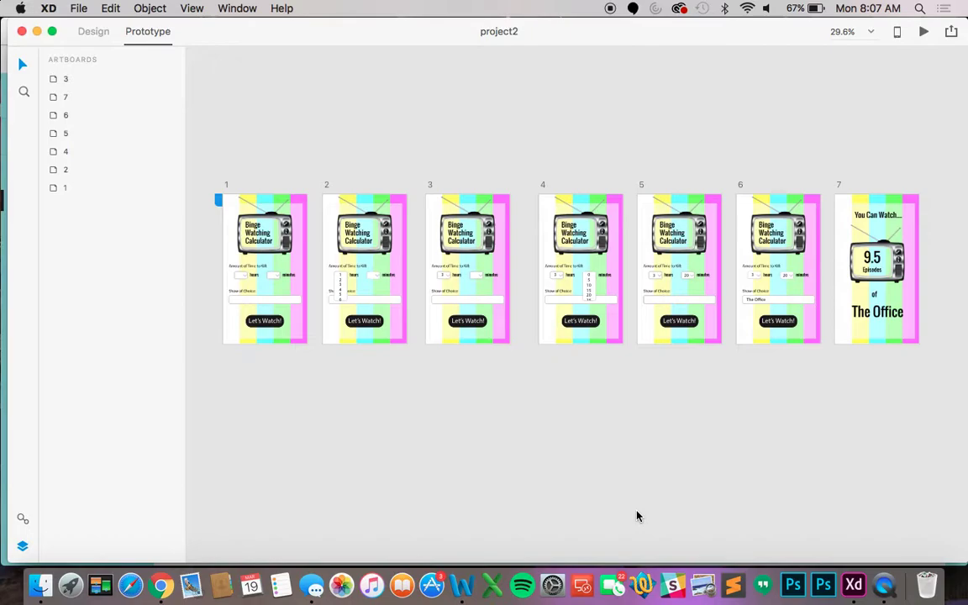
Switch project2 from Prototype mode to Design mode with Ctrl+Tab
key("ctrl+Tab")
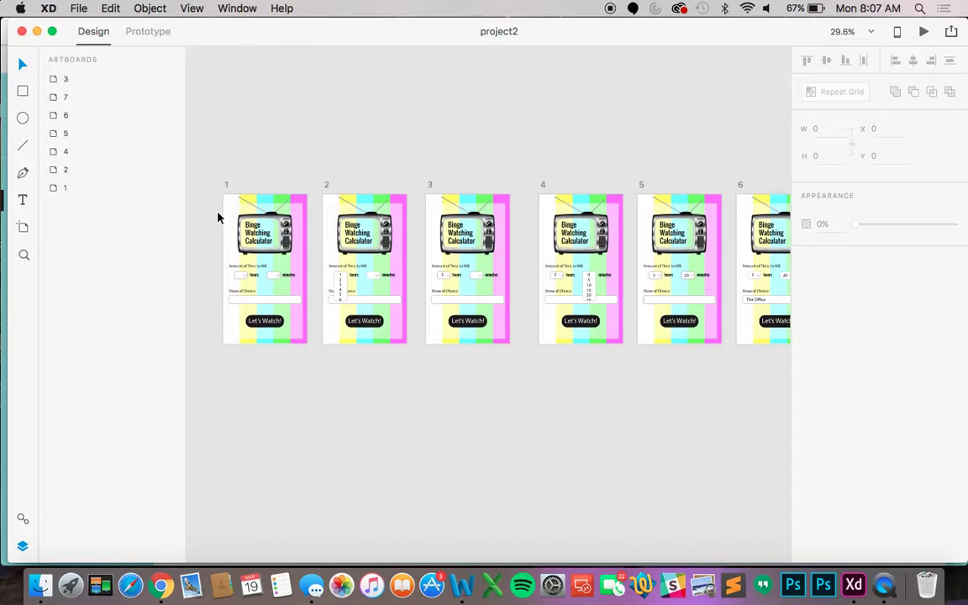
Return to Prototype mode to wire the seven calculator artboards
left_click(162, 33)
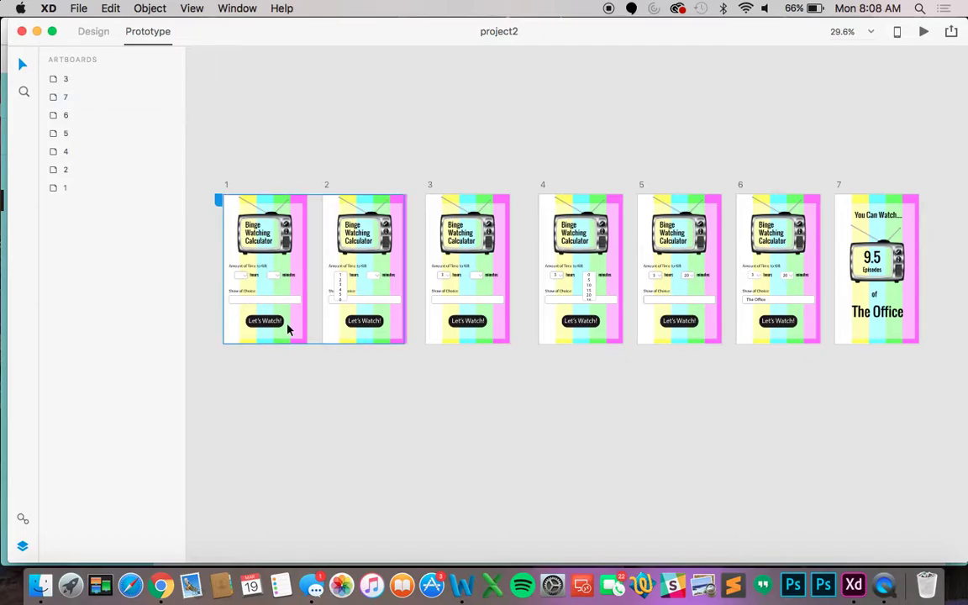
Link artboard 1's hours dropdown to artboard 2 with the transition changed from Slide Left to None
scroll(290, 315, "up", 3)
scroll(290, 315, "up", 5)
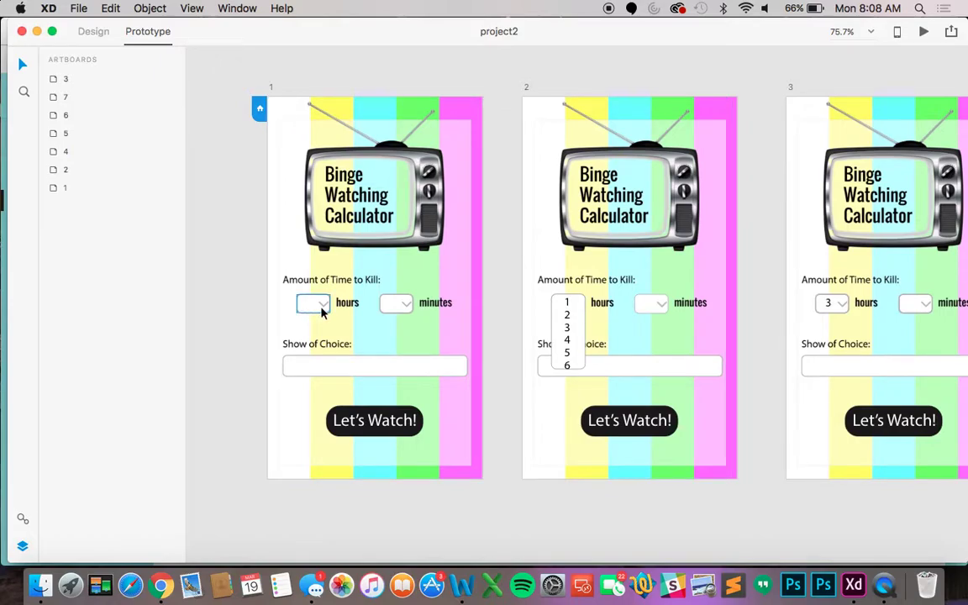
left_click(319, 307)
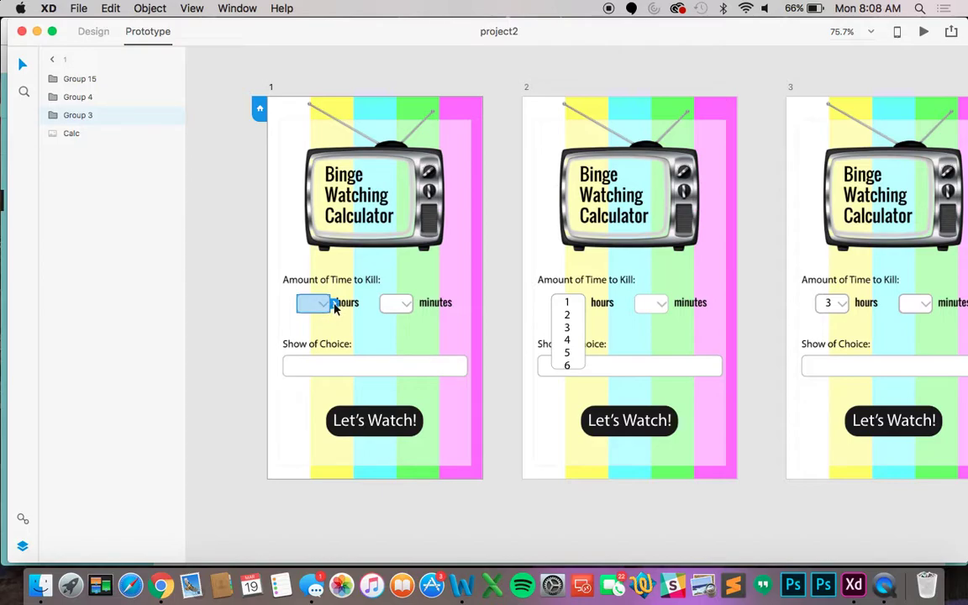
left_click_drag(333, 307, 521, 309)
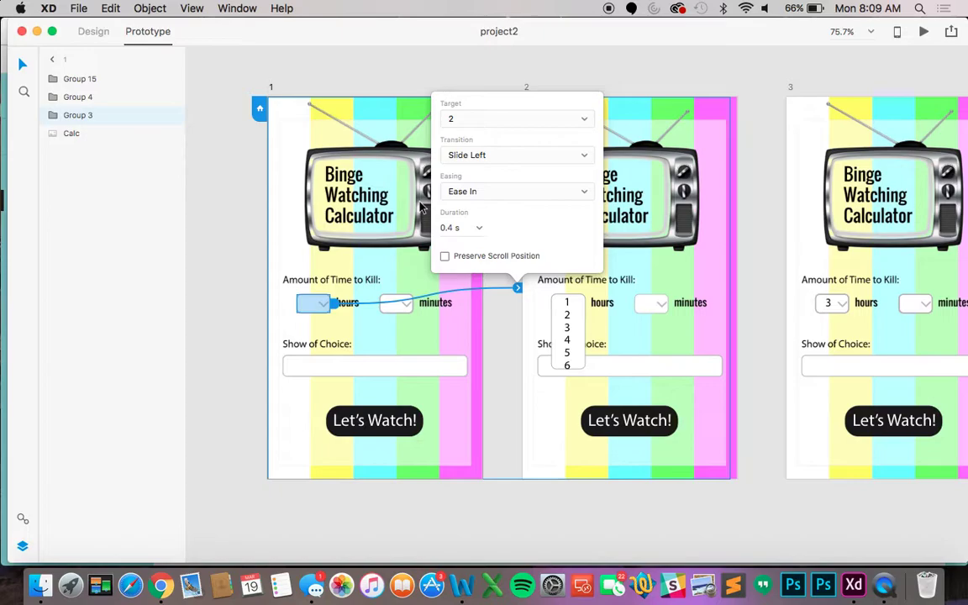
left_click(529, 156)
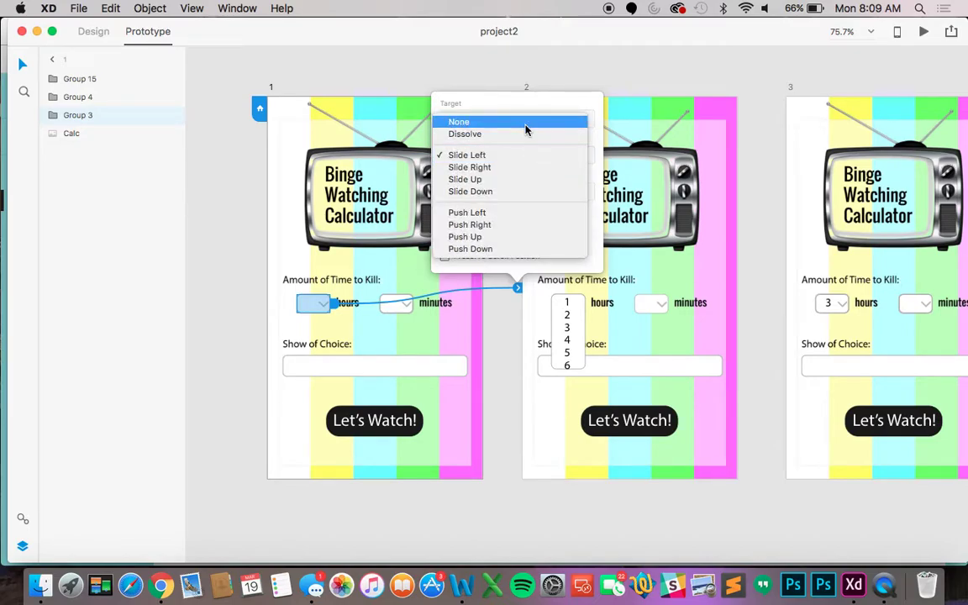
left_click(525, 123)
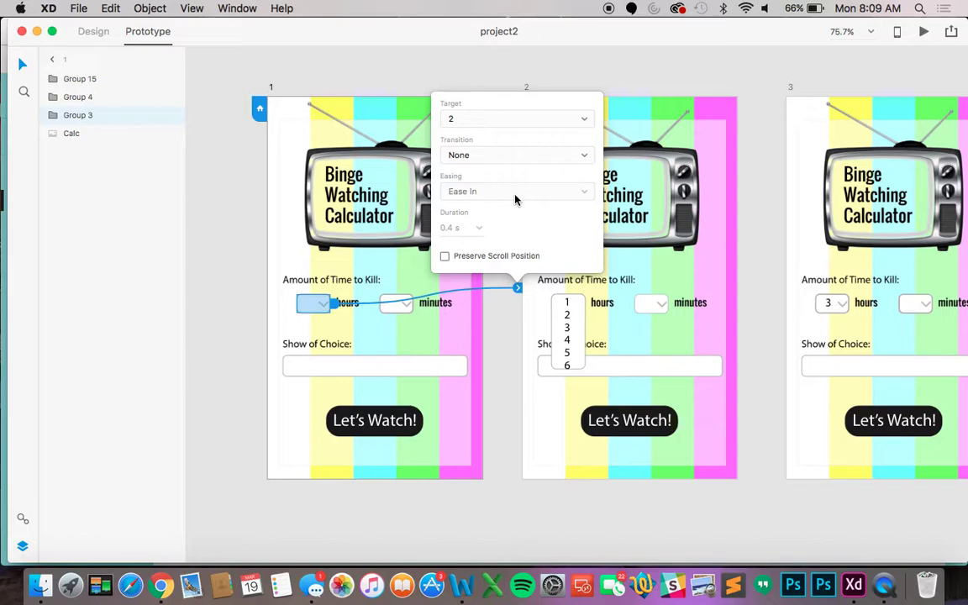
scroll(480, 350, "down", 3)
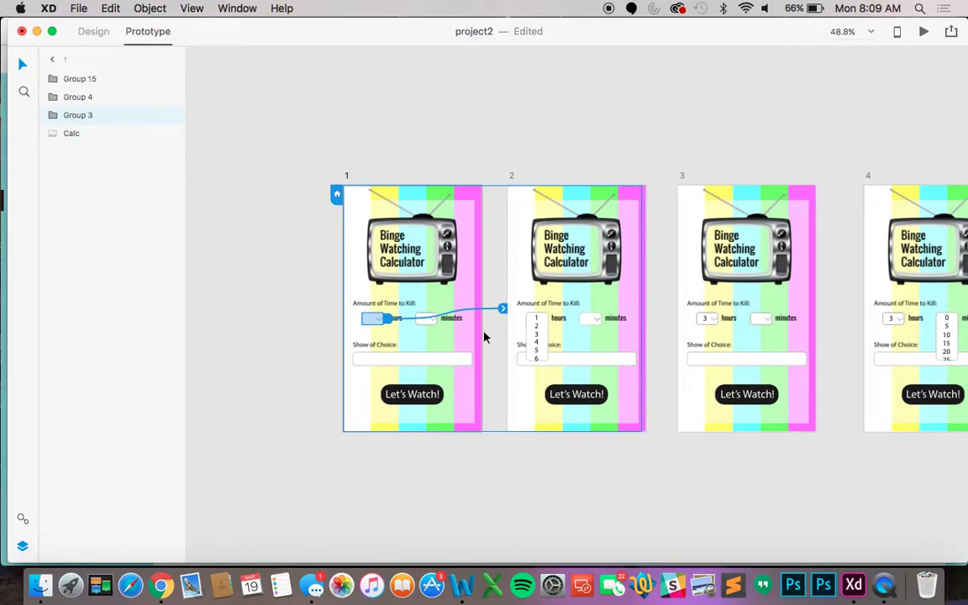
scroll(745, 348, "right", 10)
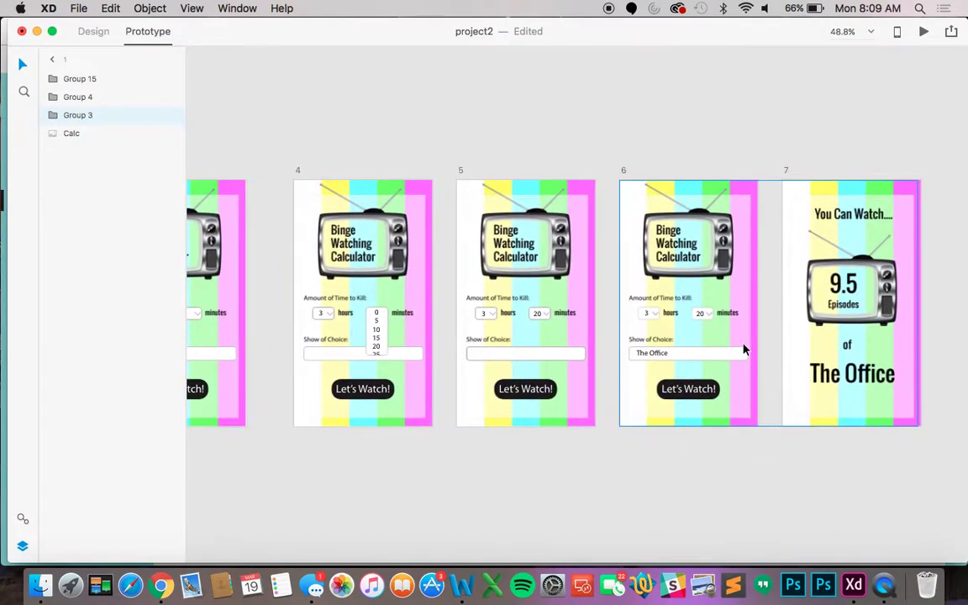
scroll(744, 349, "left", 10)
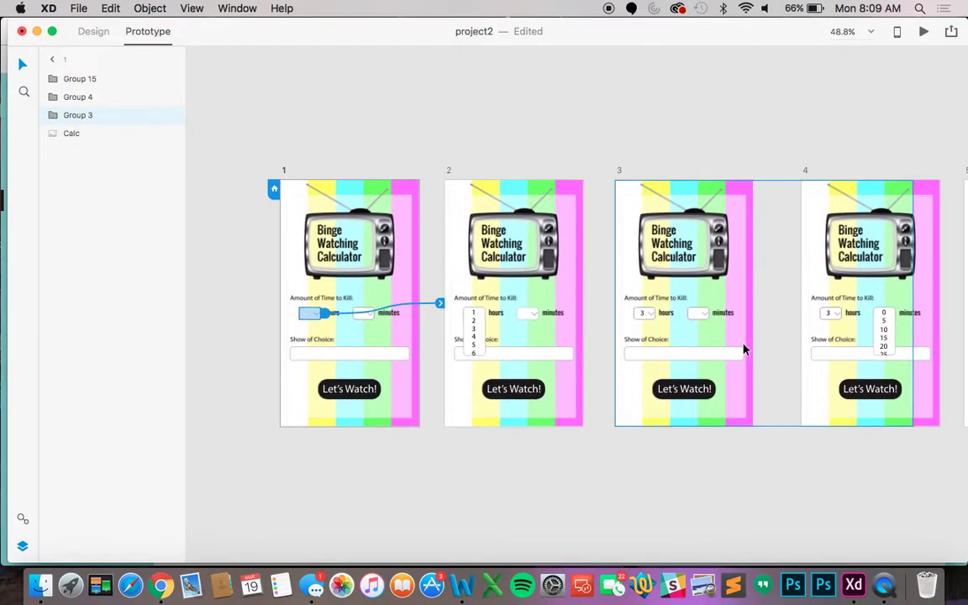
scroll(660, 416, "down", 2)
scroll(659, 416, "left", 2)
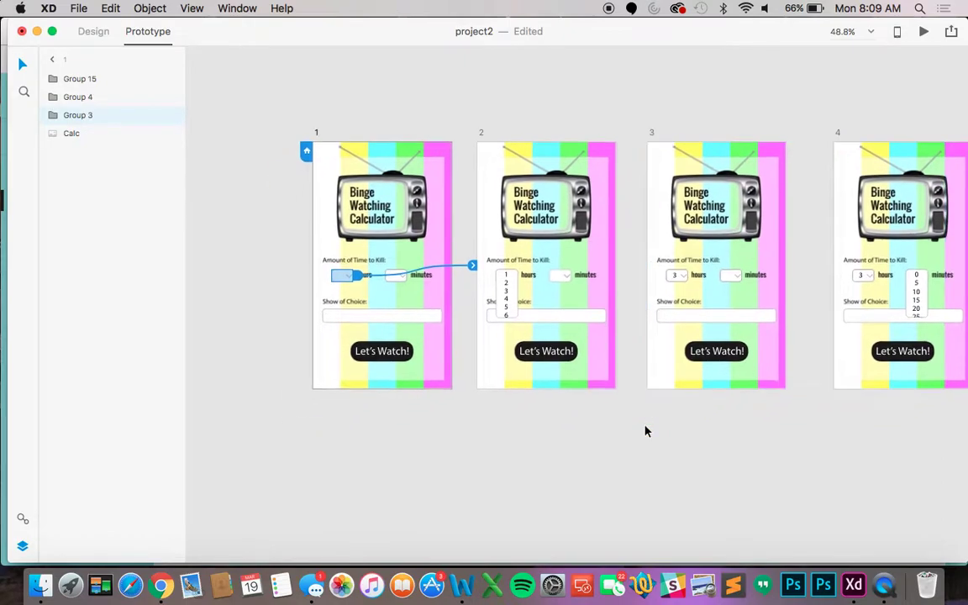
scroll(646, 432, "right", 10)
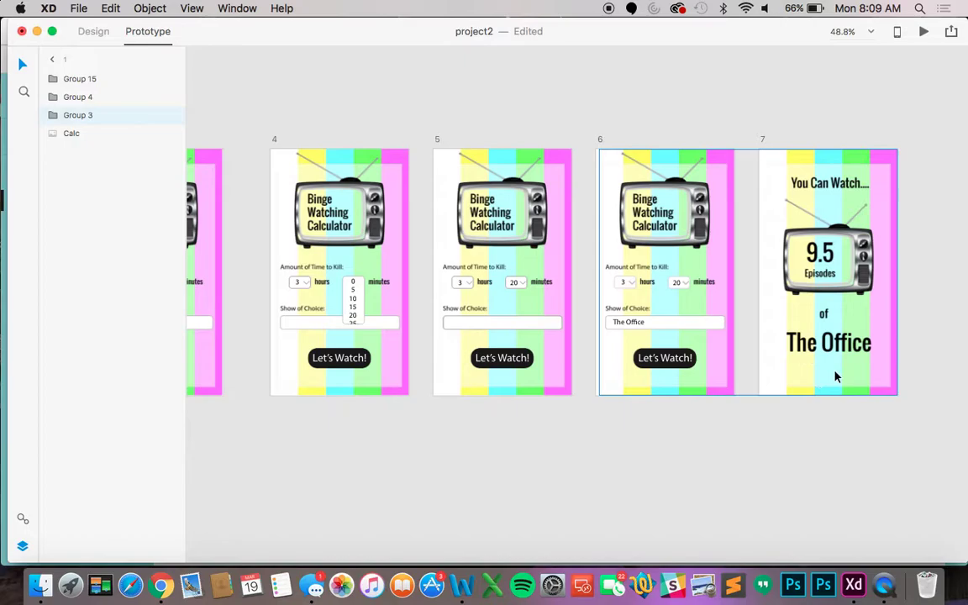
scroll(835, 376, "left", 10)
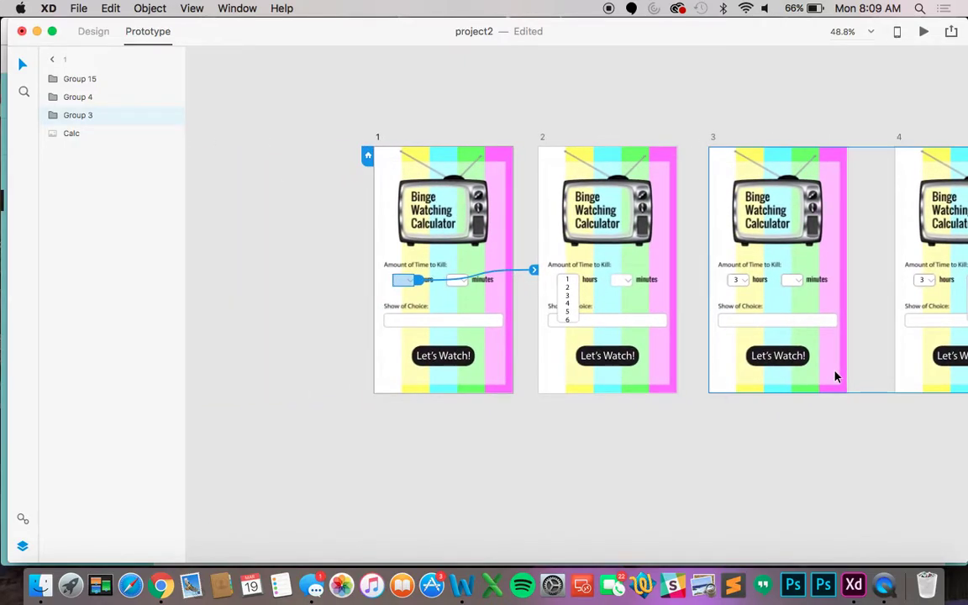
scroll(803, 381, "right", 3)
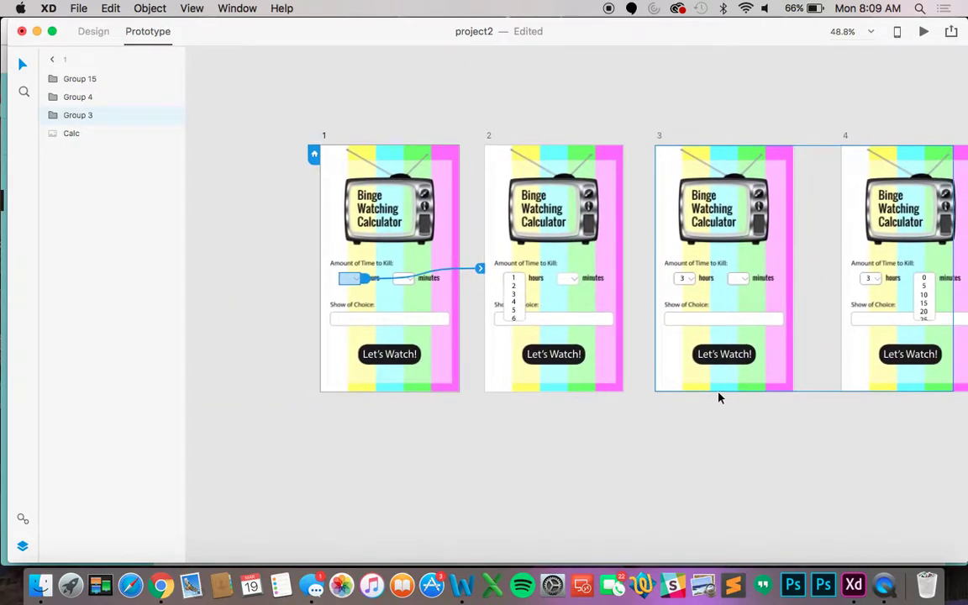
Link artboard 2's open hours number list to artboard 3, keeping Transition at None
left_click(523, 303)
scroll(525, 301, "right", 6)
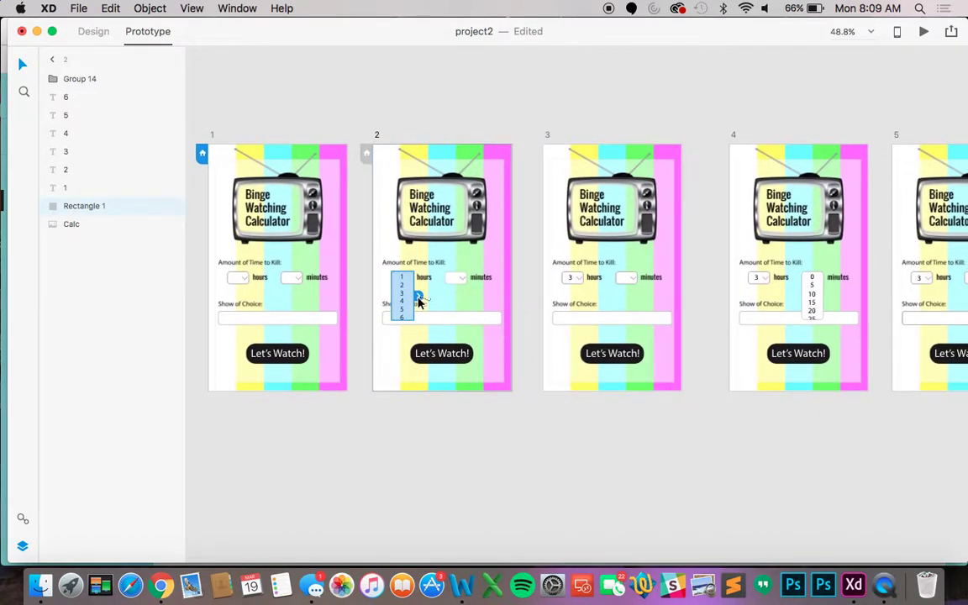
left_click_drag(418, 299, 546, 291)
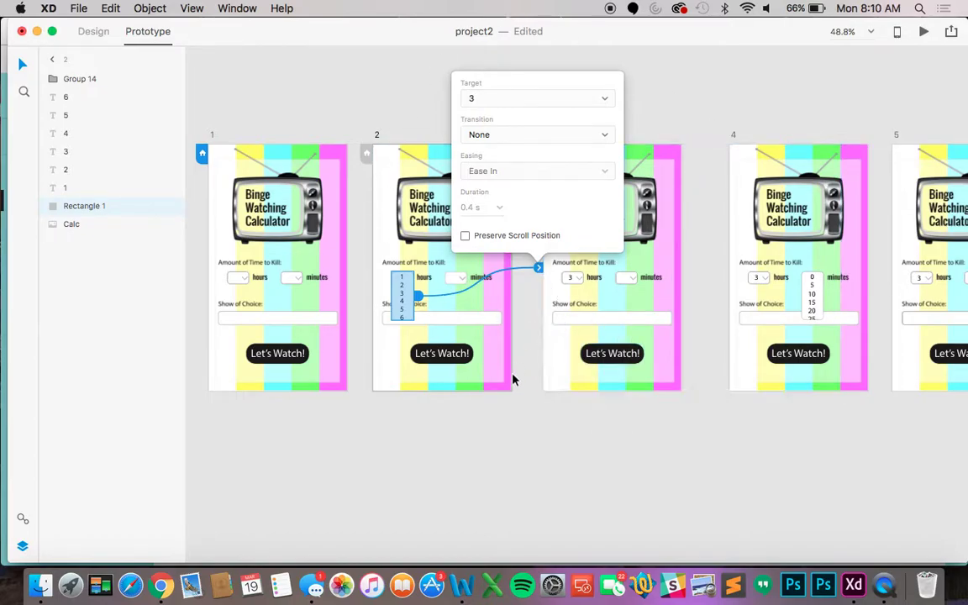
scroll(514, 387, "up", 2)
scroll(515, 386, "right", 2)
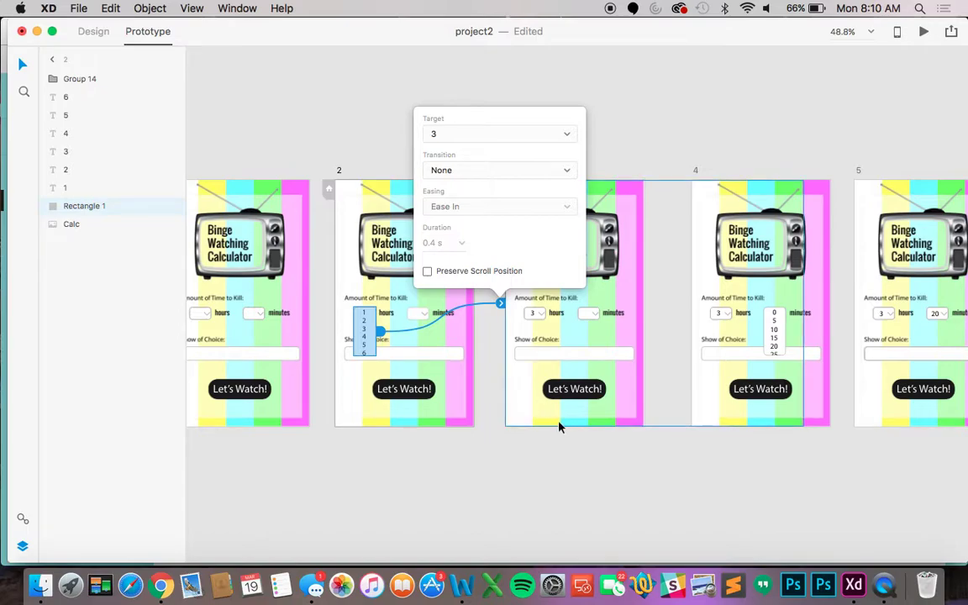
scroll(561, 427, "right", 3)
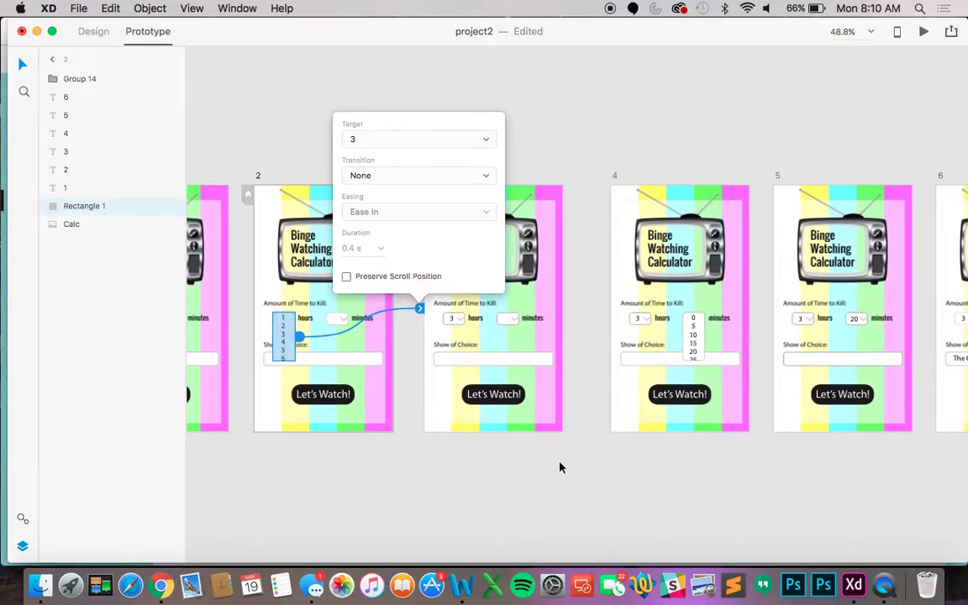
Link the artboard 3 minutes dropdown to 4, artboard 4 minutes list to 5, and Show of Choice to 6
left_click(560, 466)
left_click(513, 319)
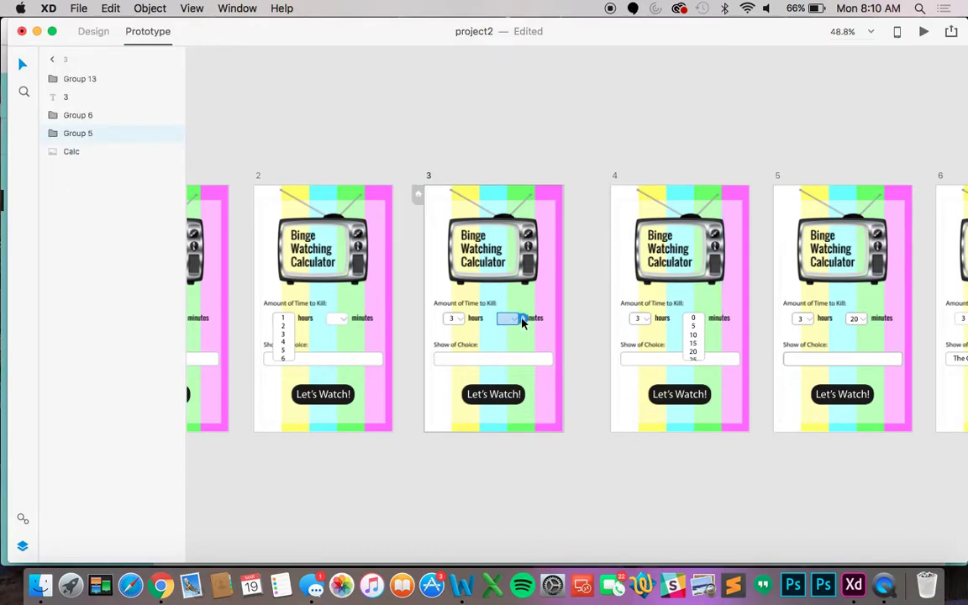
left_click_drag(522, 320, 626, 318)
scroll(636, 322, "right", 5)
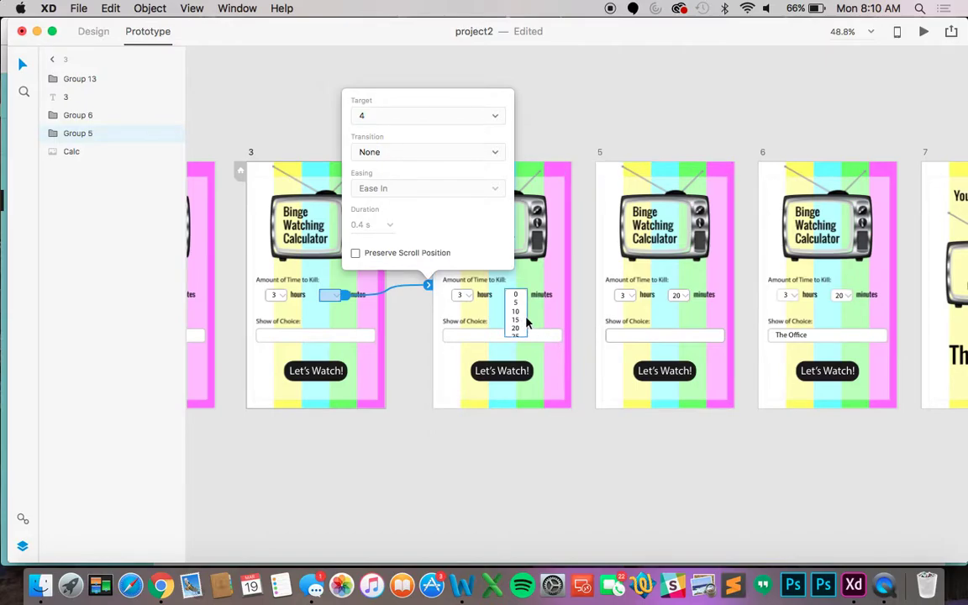
left_click(529, 316)
left_click_drag(531, 315, 595, 314)
scroll(592, 314, "right", 5)
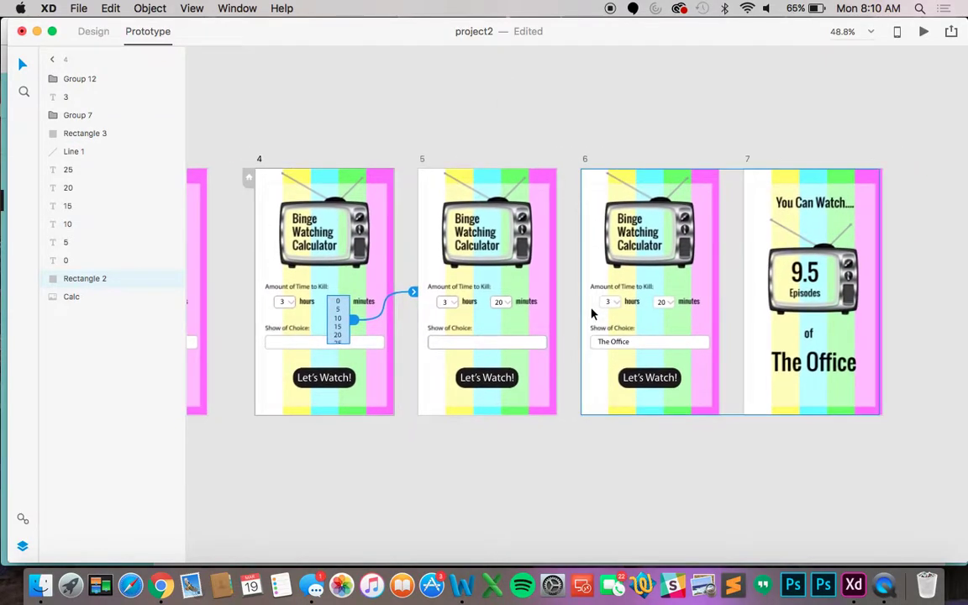
left_click(542, 345)
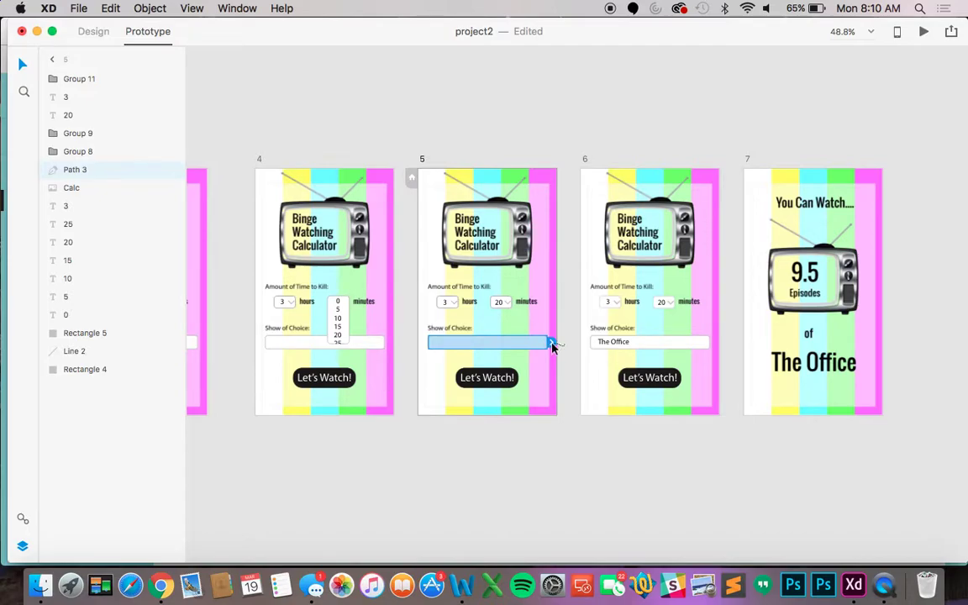
left_click_drag(551, 344, 582, 334)
scroll(582, 334, "right", 5)
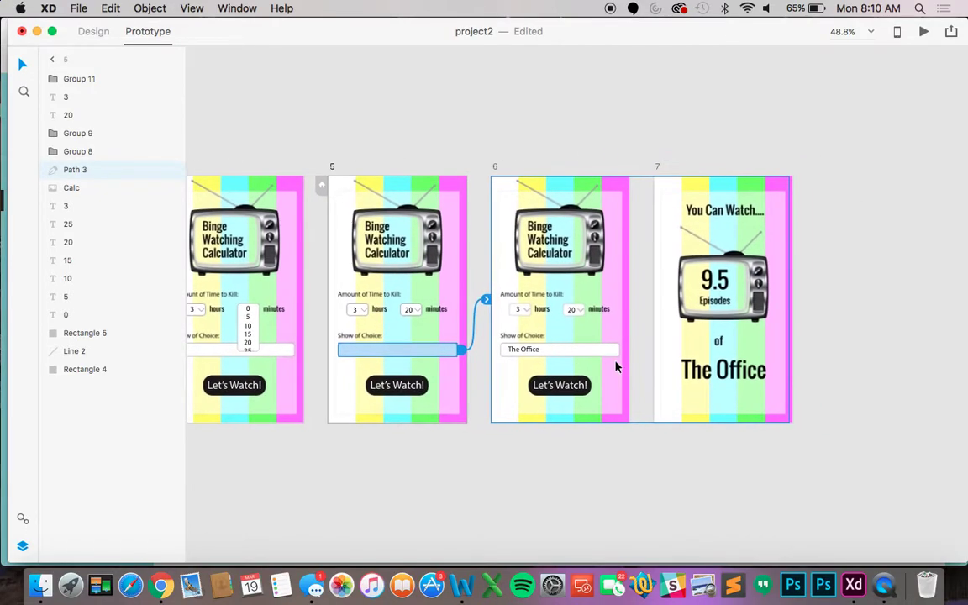
scroll(516, 438, "right", 1)
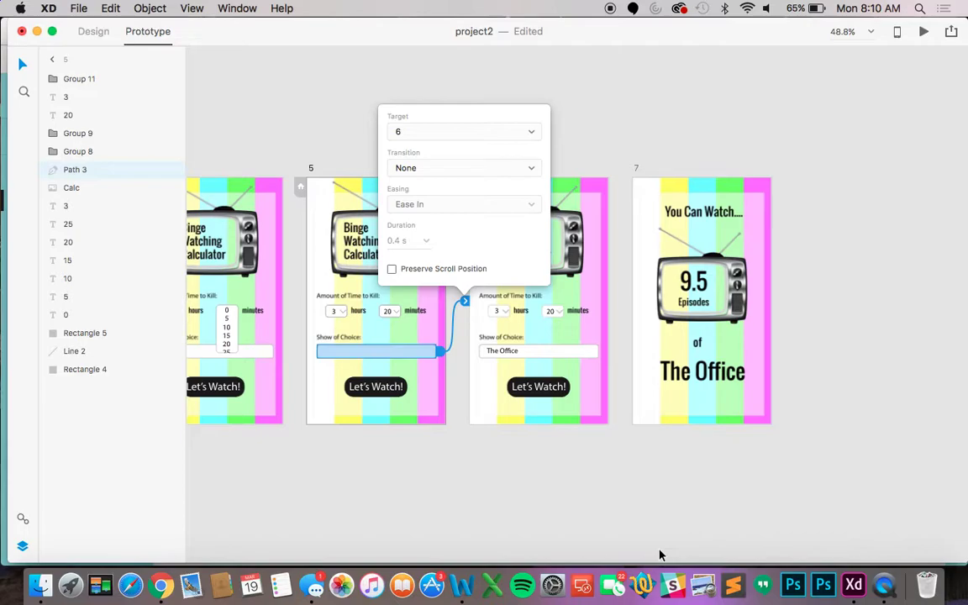
left_click(553, 401)
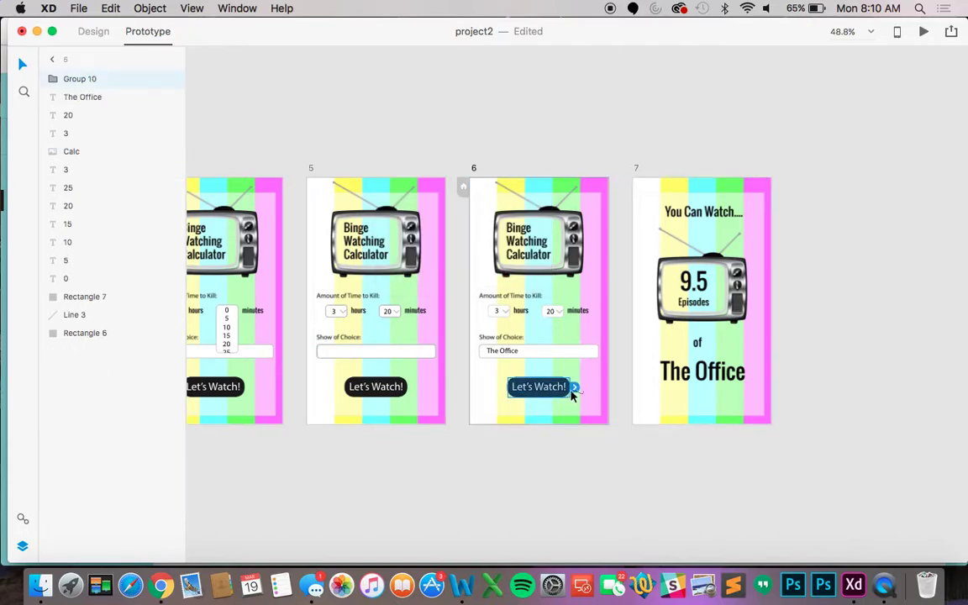
left_click_drag(575, 388, 633, 350)
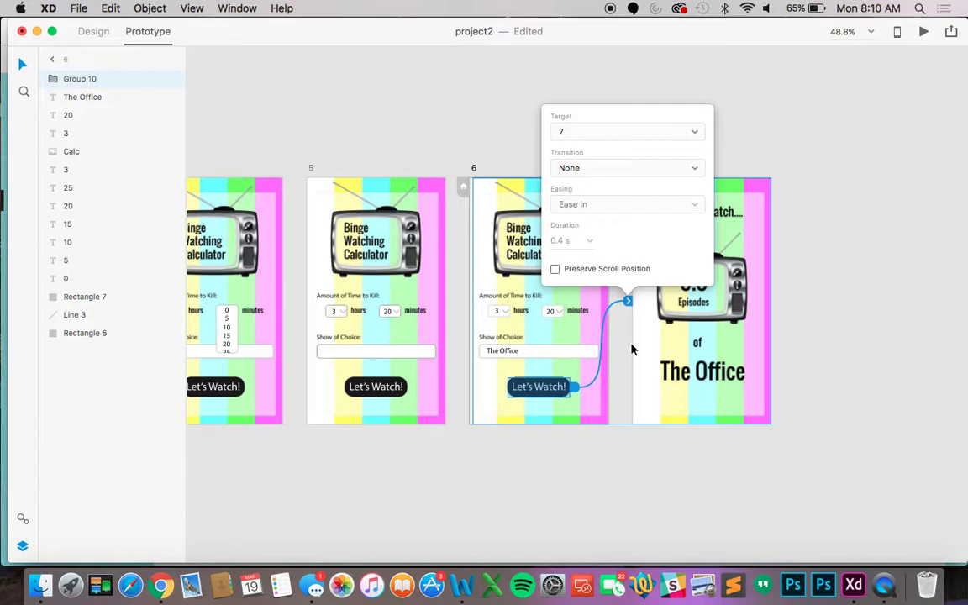
left_click(673, 170)
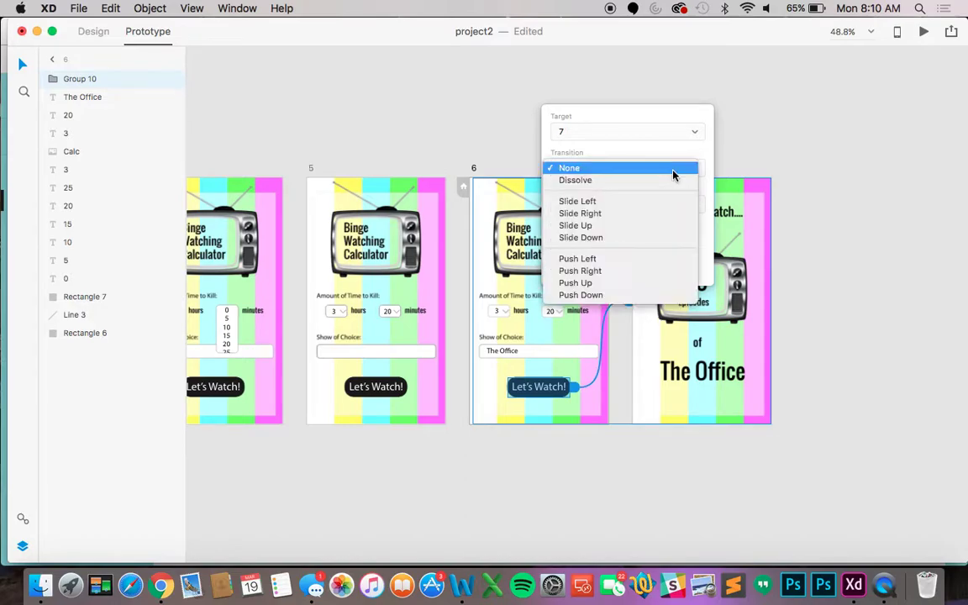
left_click(676, 201)
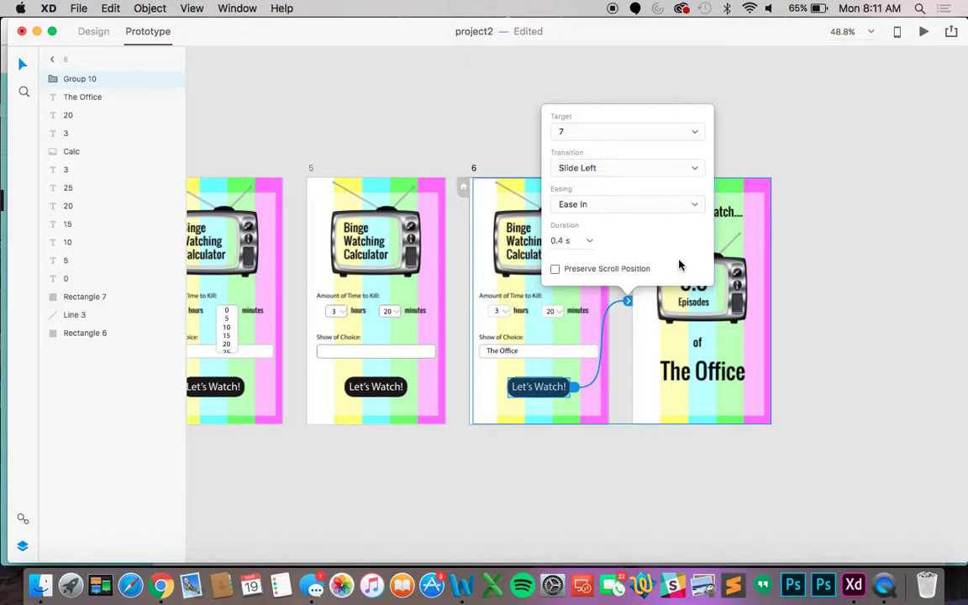
left_click(665, 206)
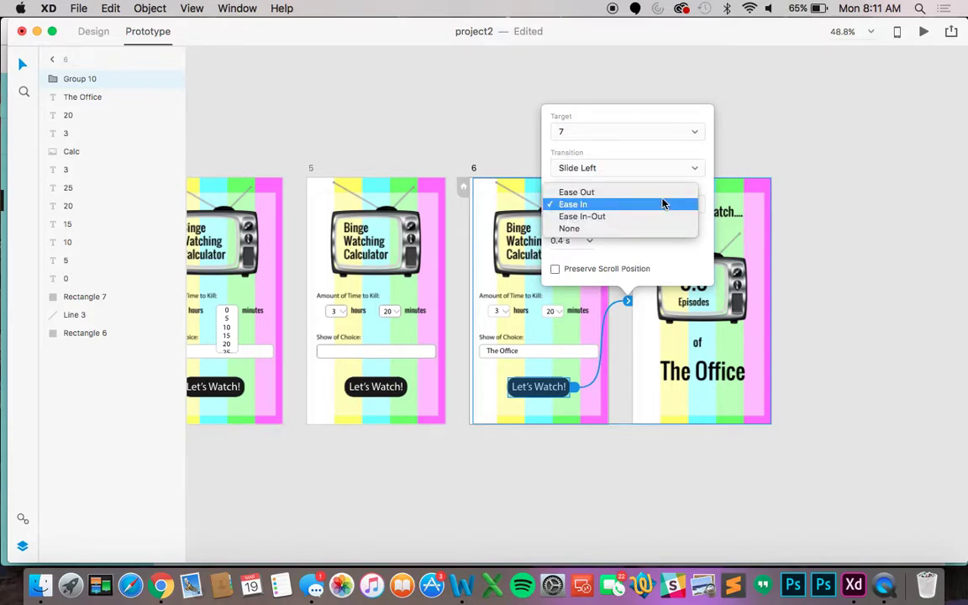
left_click(663, 192)
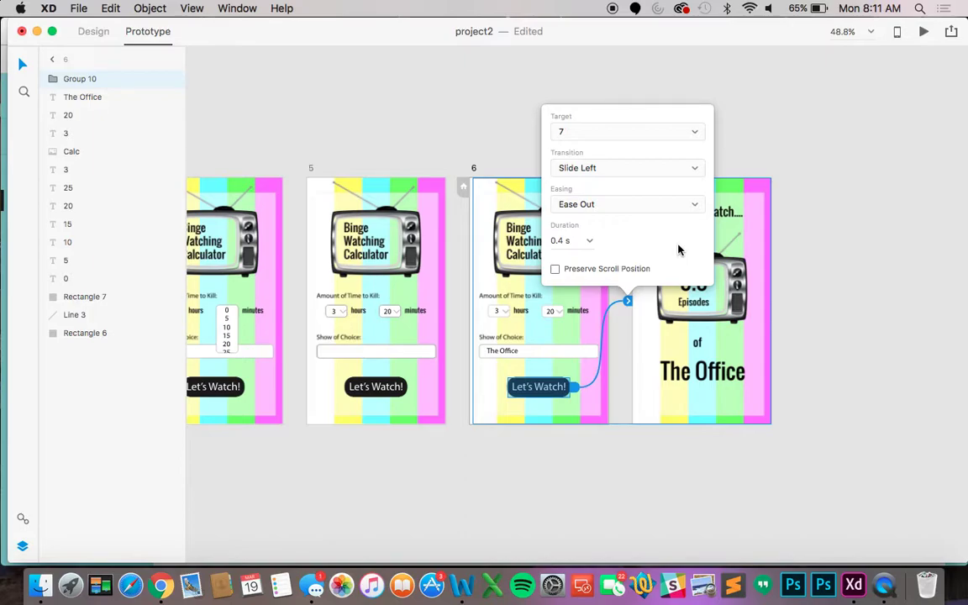
left_click(713, 494)
Zoom out and launch Desktop Preview showing the empty Binge Watching Calculator start screen
scroll(713, 493, "left", 4)
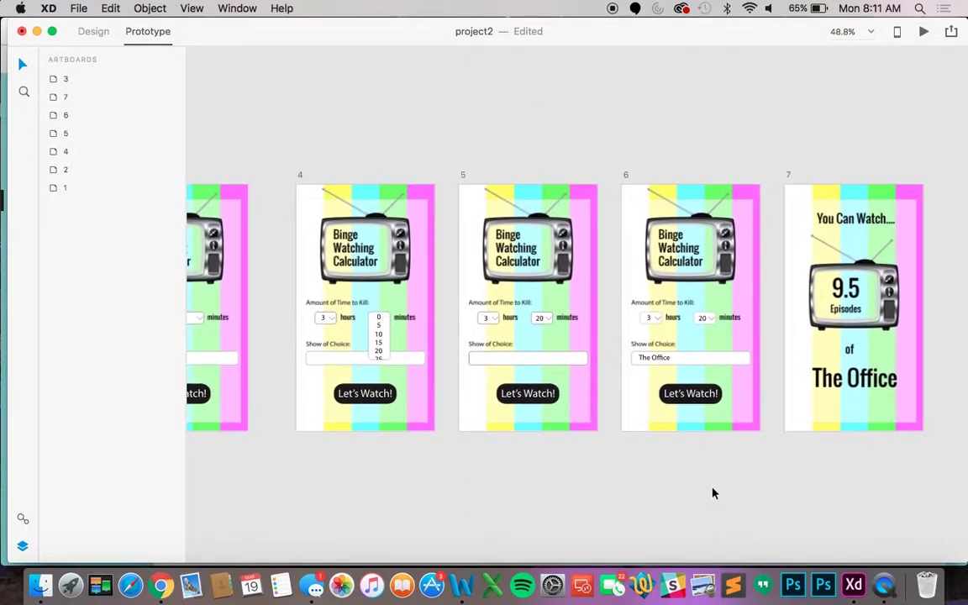
scroll(713, 494, "down", 3)
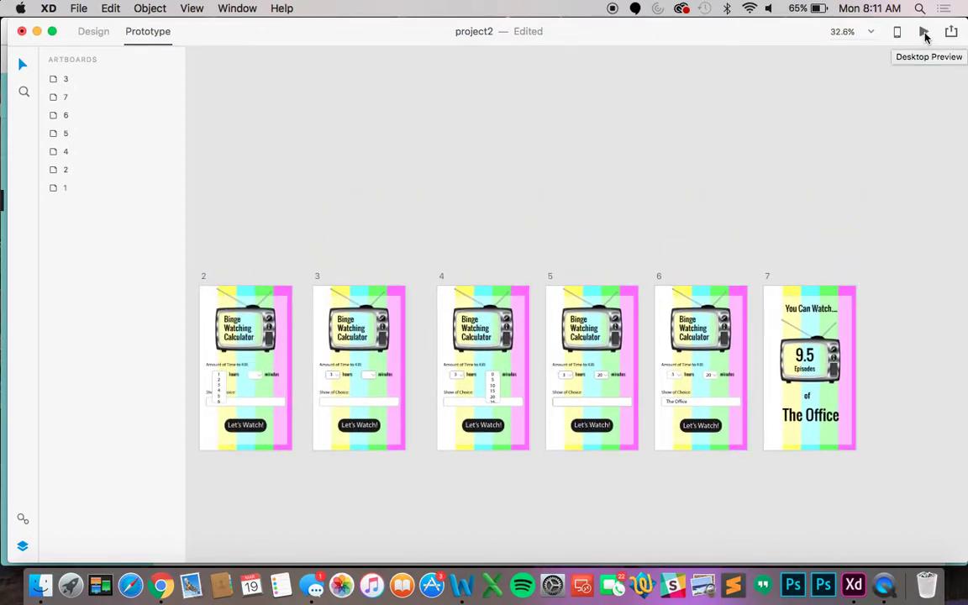
left_click(924, 34)
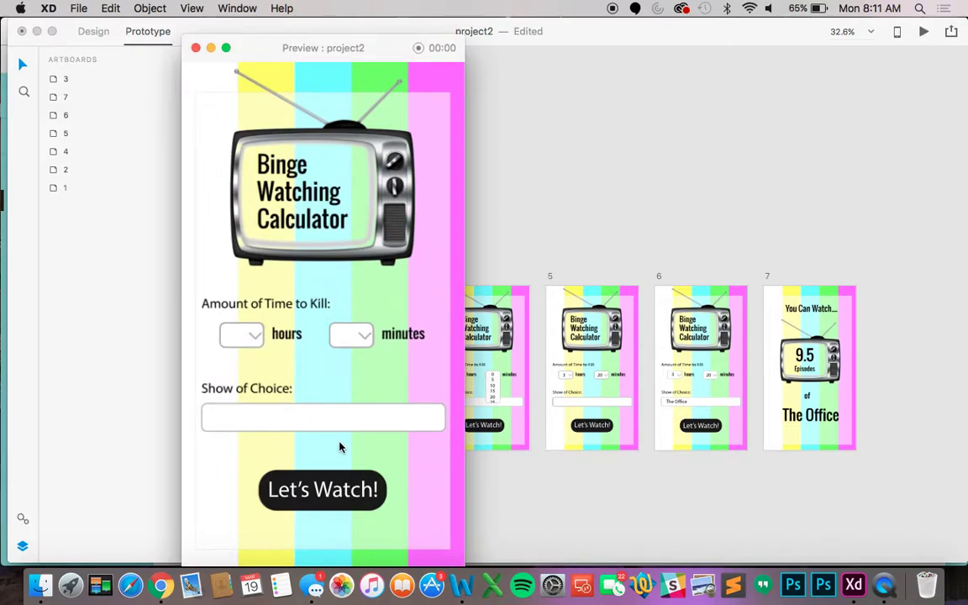
In the preview, pick 3 hours, 20 minutes and The Office, reaching 9.5 Episodes of The Office
left_click(258, 350)
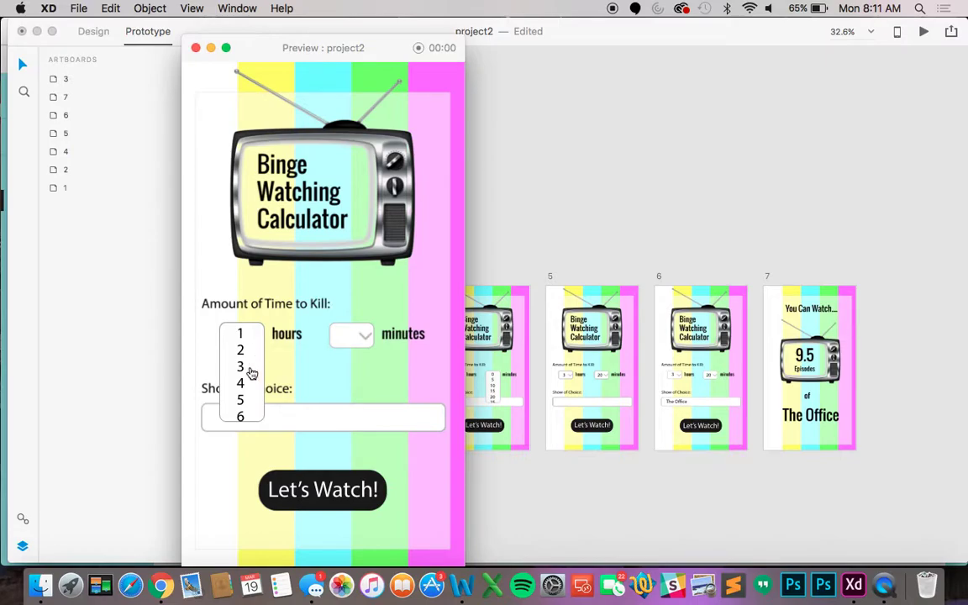
left_click(248, 372)
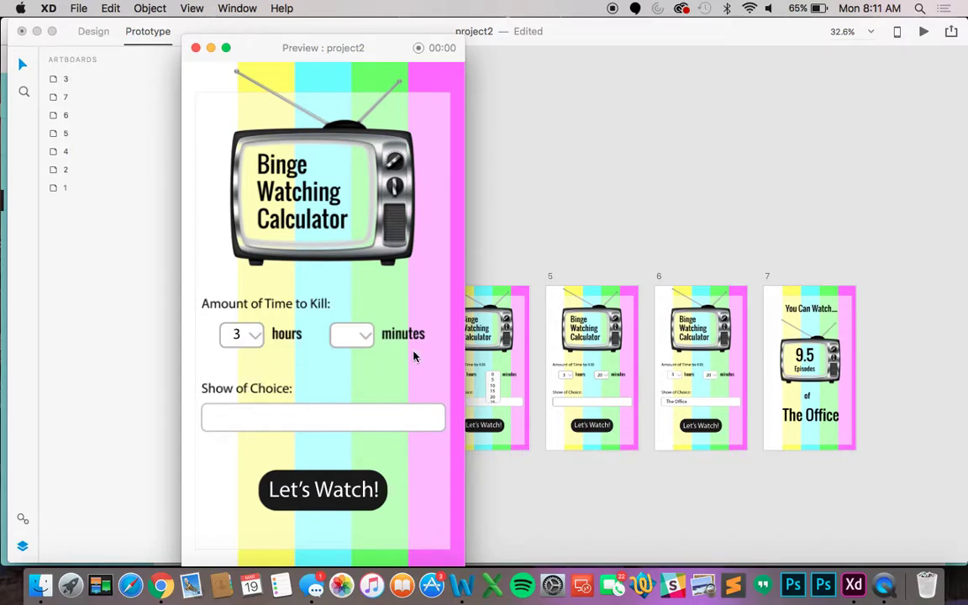
left_click(365, 346)
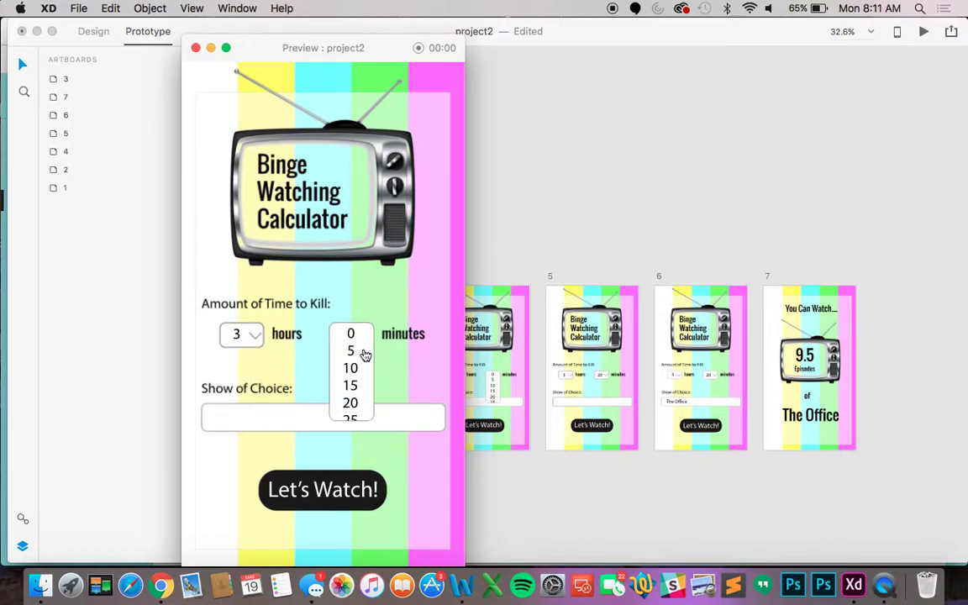
left_click(353, 403)
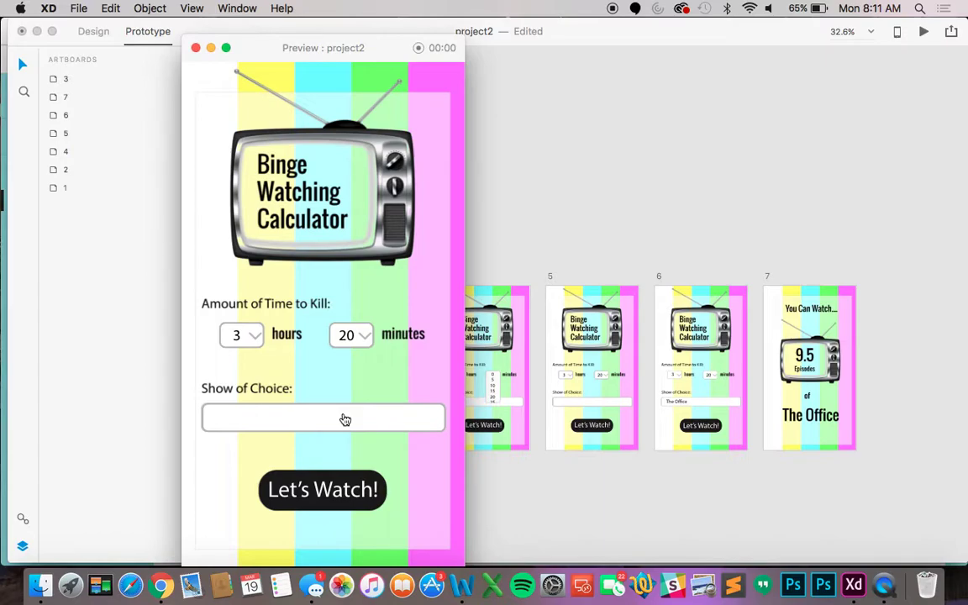
left_click(344, 420)
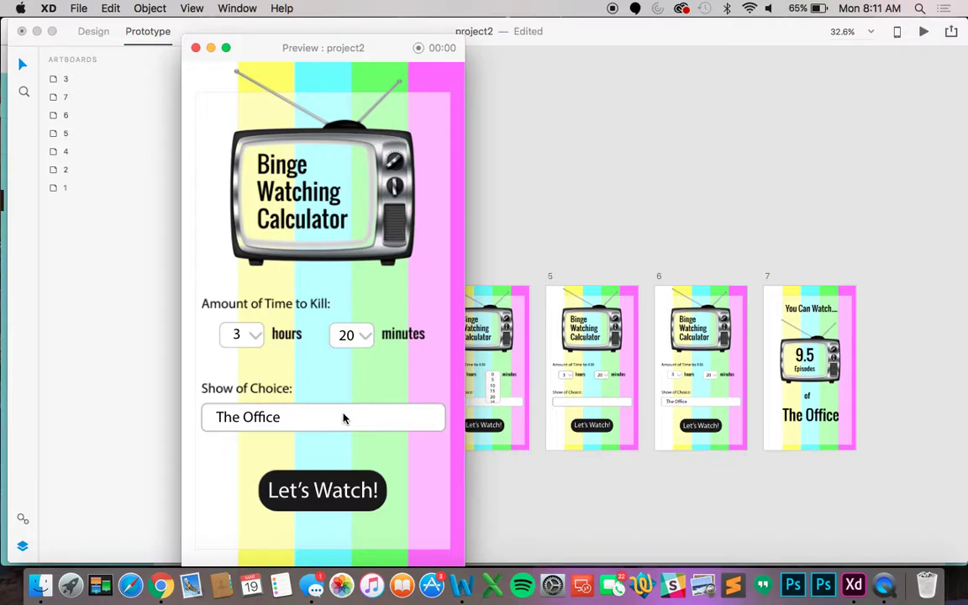
left_click(321, 490)
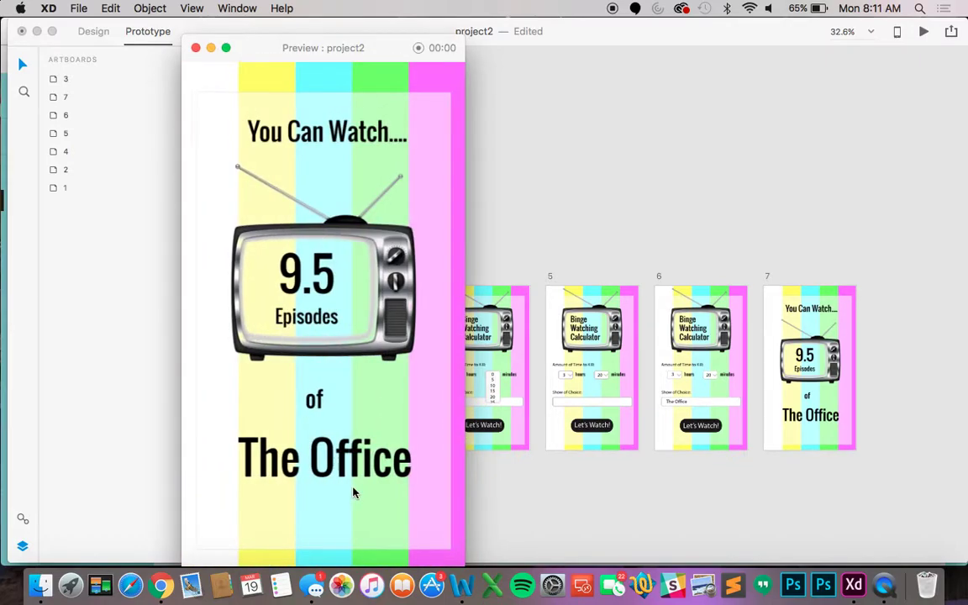